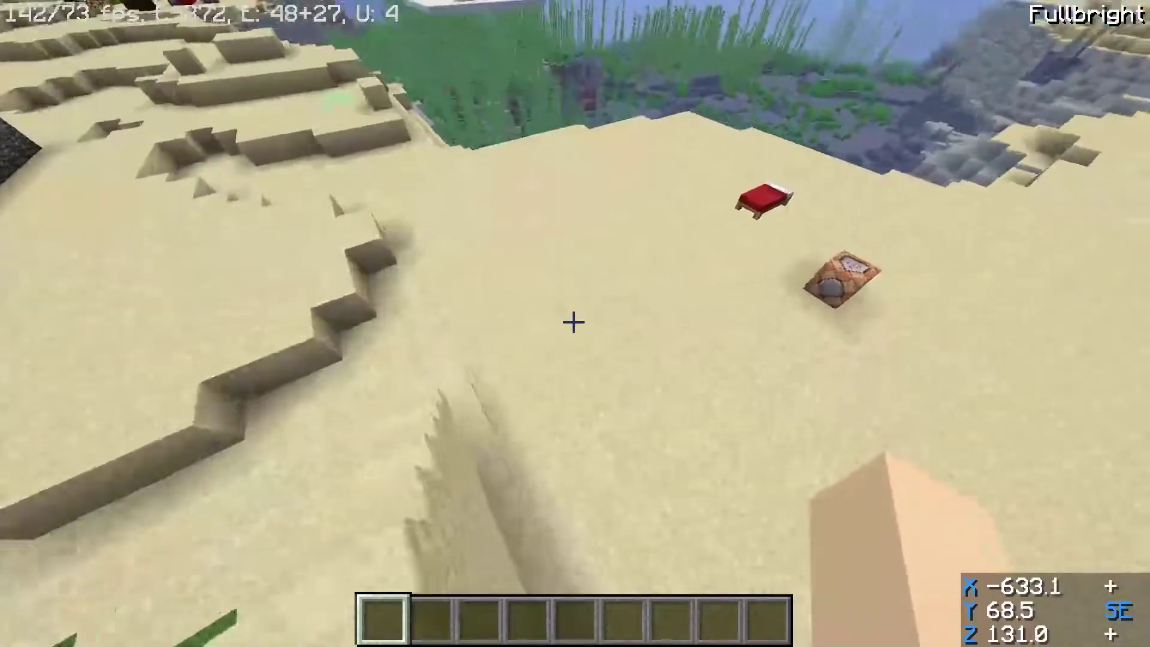
pyautogui.write('/ki')
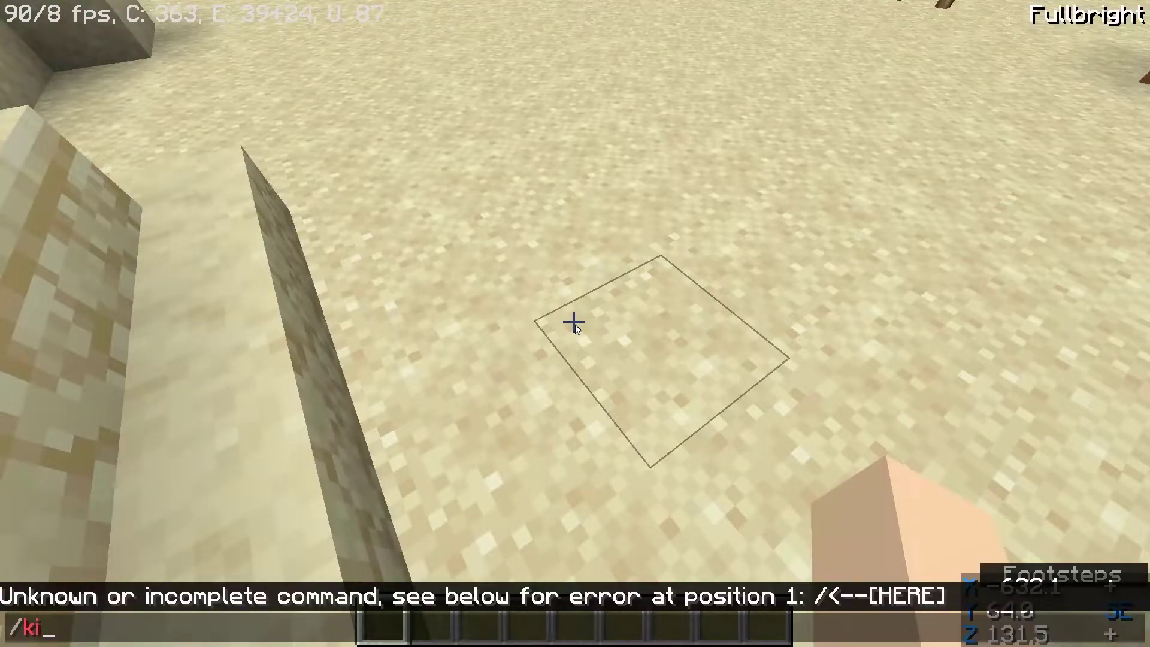
# - After /kill fails, open the world to LAN with Allow Cheats on
pyautogui.press('Return')
pyautogui.press('F3')
pyautogui.press('F3')
pyautogui.press('Escape')
pyautogui.click(689, 346)
pyautogui.click(765, 264)
pyautogui.click(384, 603)
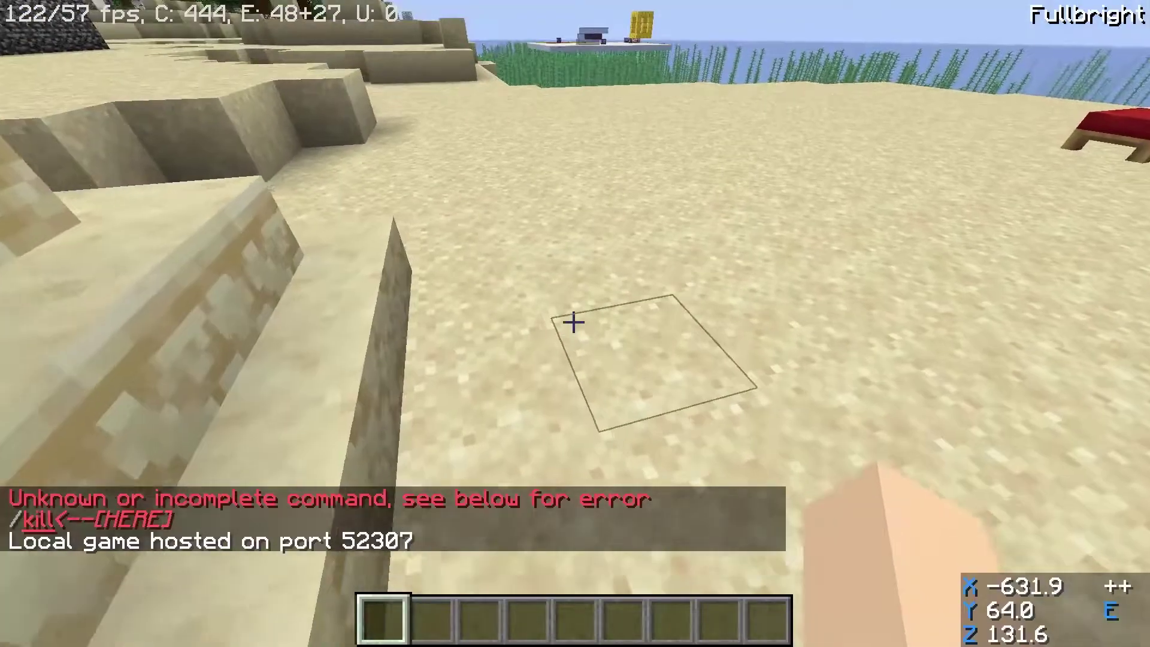
# - Run /kill with cheats enabled, respawn, and walk toward the sandstone stairs
pyautogui.press('/')
pyautogui.write('kill')
pyautogui.press('Return')
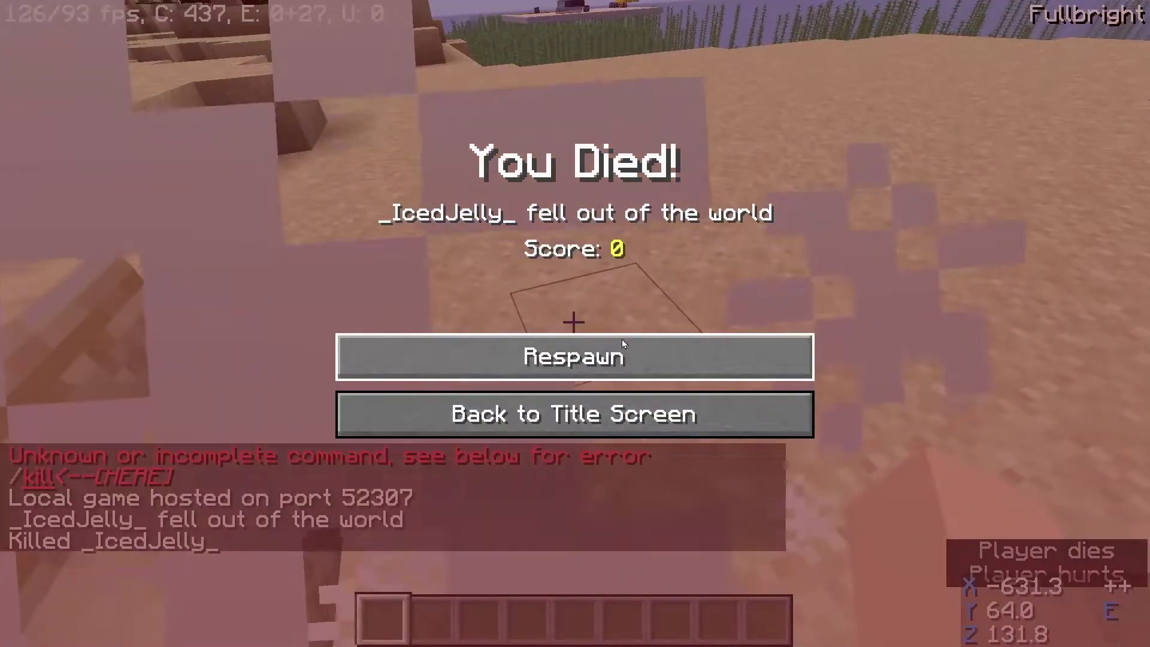
pyautogui.click(622, 351)
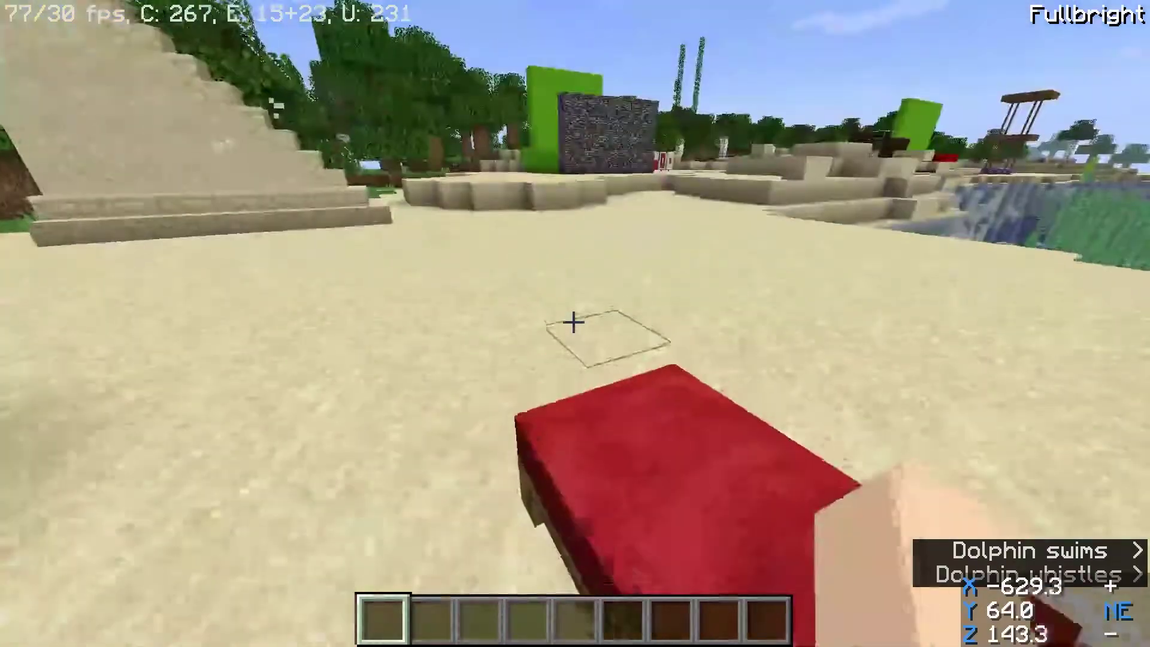
pyautogui.press('w')
pyautogui.press('w')
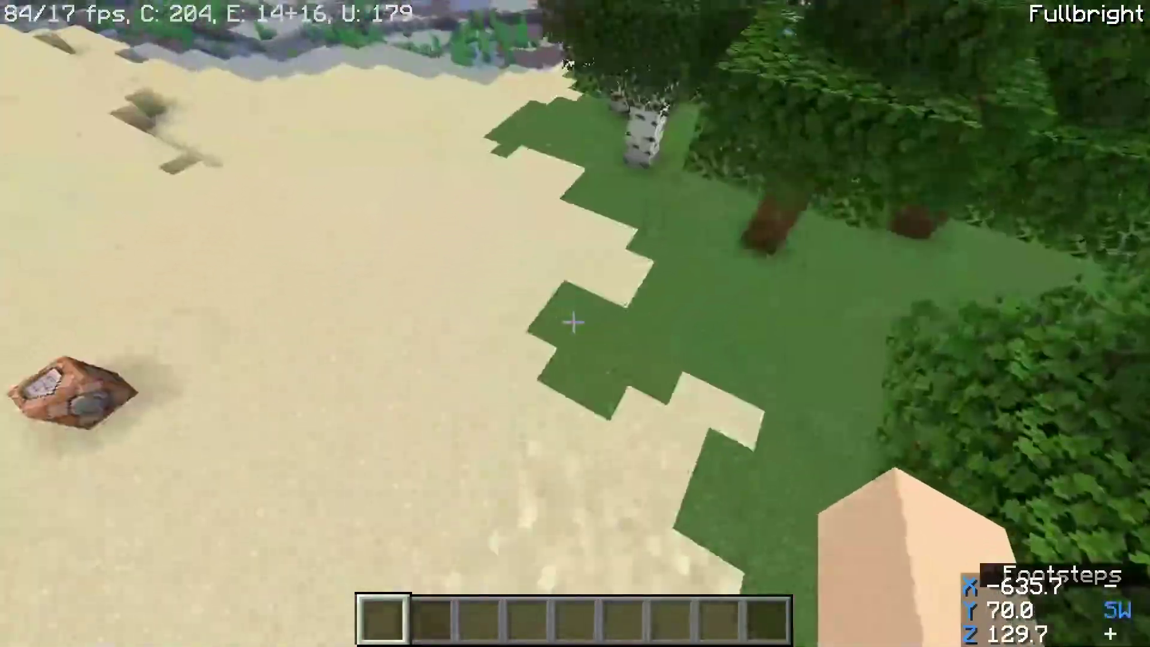
# - Search Chrome for 'universal minecraft editor' and download the editor from its website
pyautogui.hotkey('alt', 'Tab')
pyautogui.scroll(5, 517, 343)
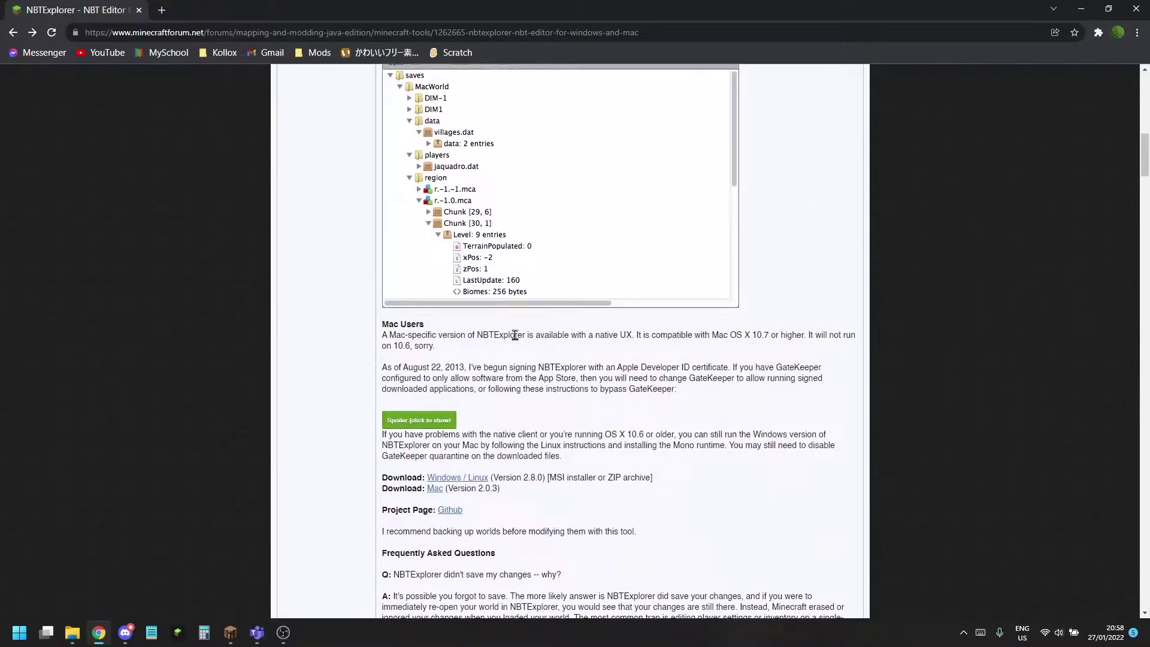
pyautogui.scroll(4, 517, 344)
pyautogui.scroll(4, 447, 311)
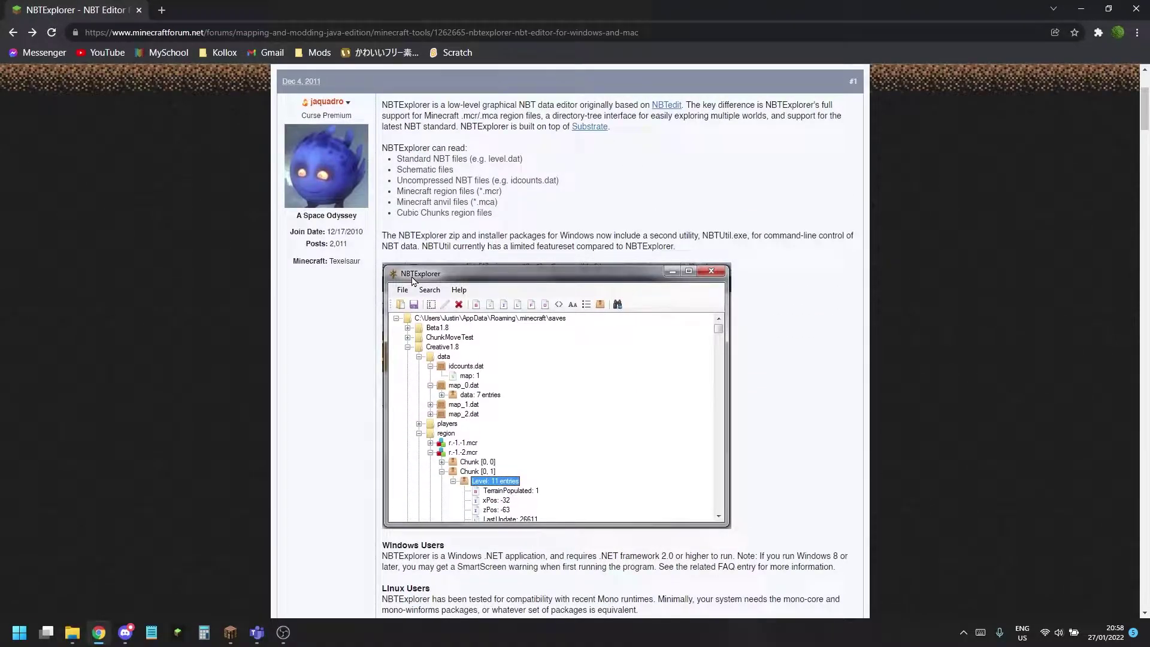
pyautogui.scroll(5, 610, 329)
pyautogui.scroll(-4, 611, 329)
pyautogui.scroll(1, 559, 351)
pyautogui.click(110, 32)
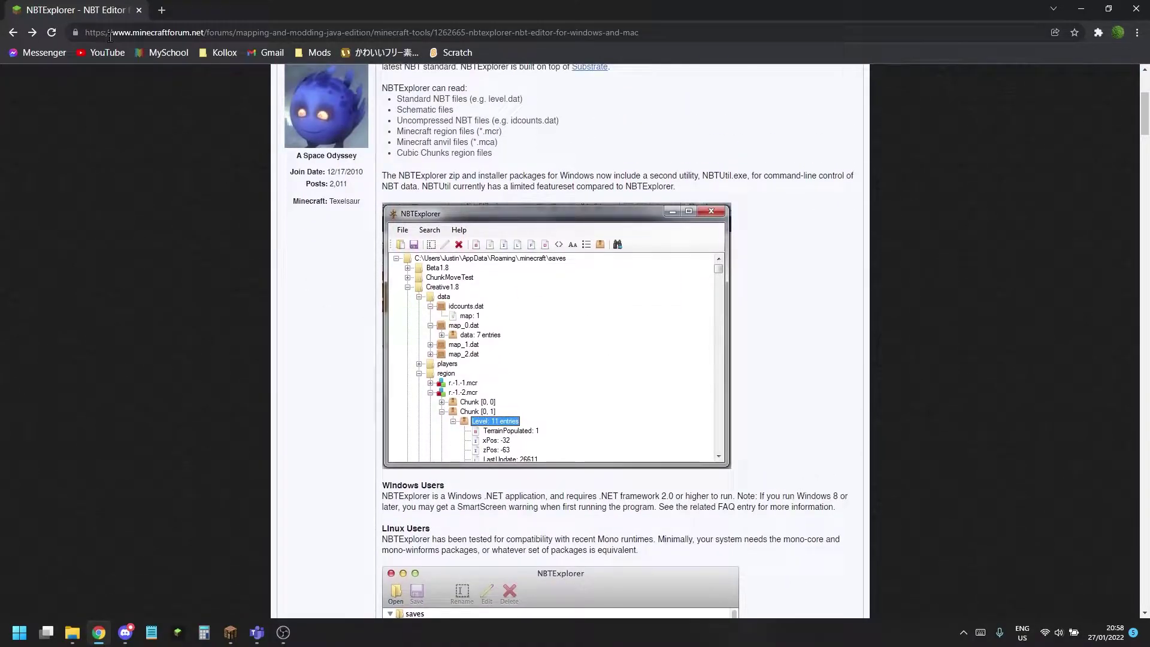
pyautogui.write('u')
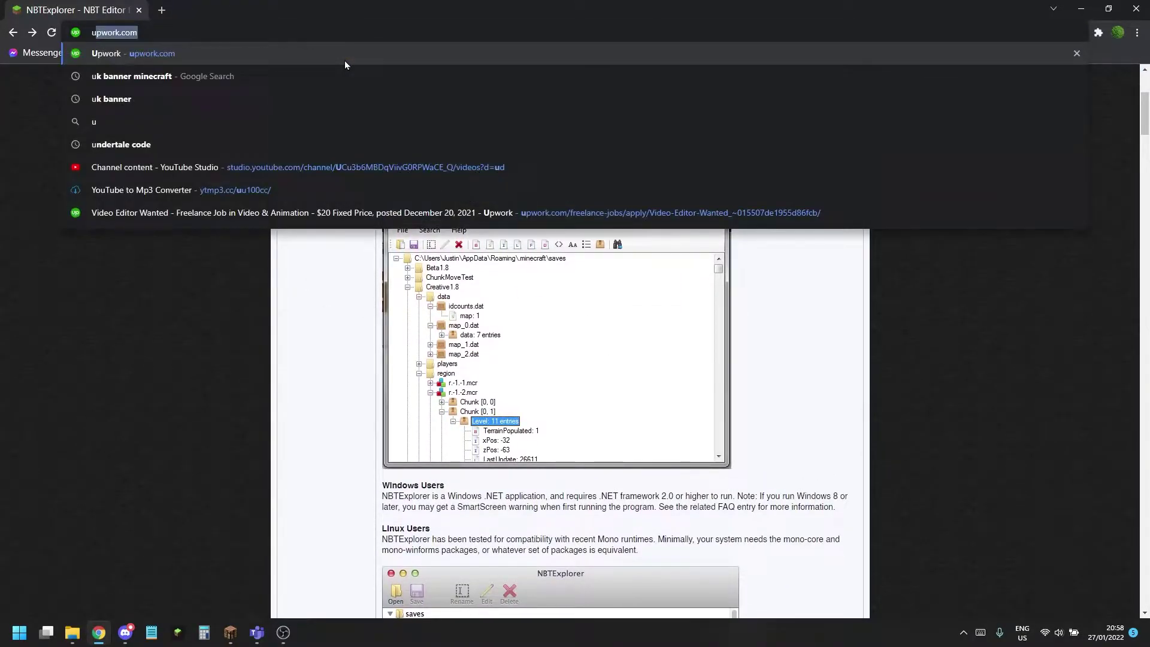
pyautogui.write('nive')
pyautogui.press('Return')
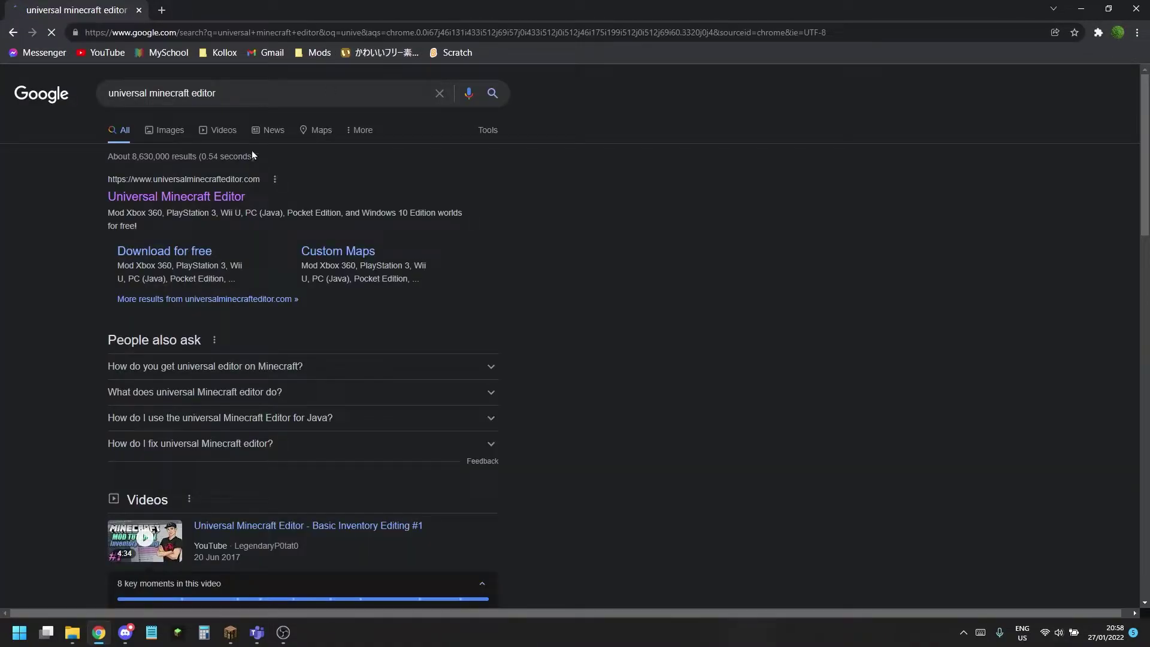
pyautogui.click(172, 191)
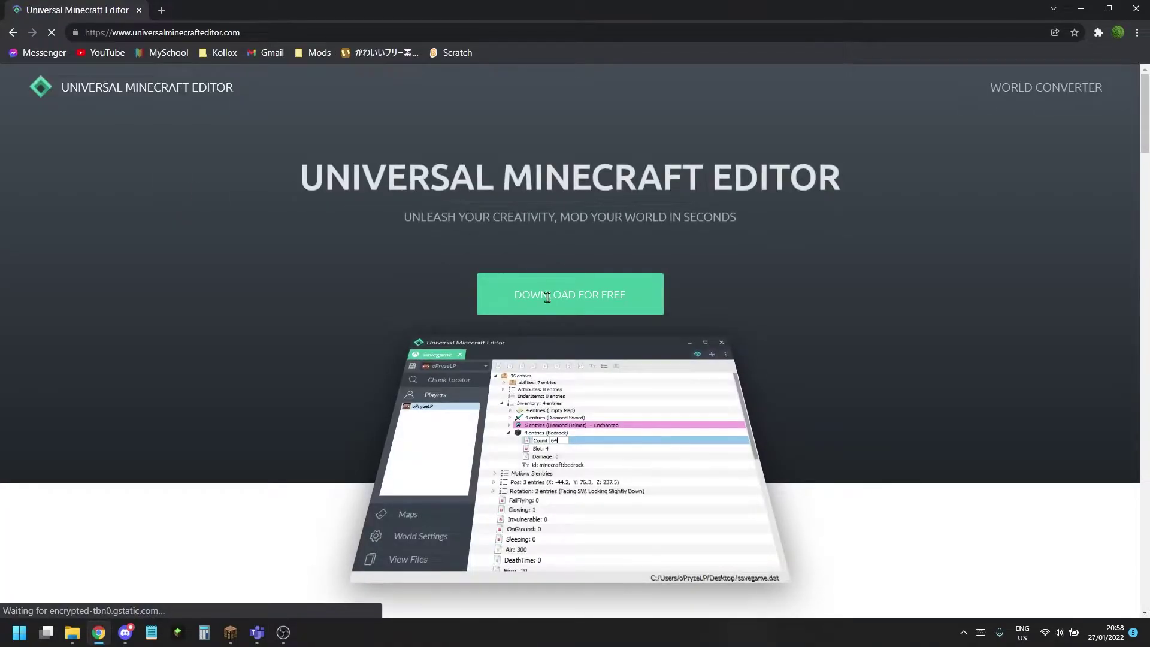
pyautogui.click(555, 313)
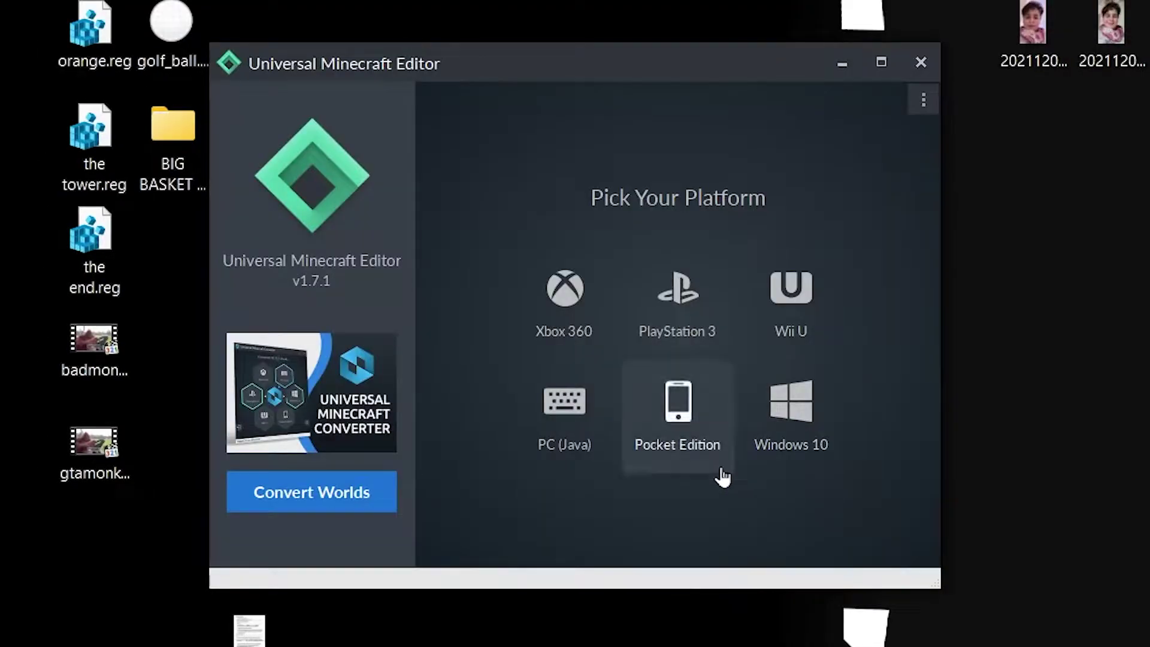
# - Choose the PC (Java) platform to open the New World (2) save
pyautogui.click(554, 454)
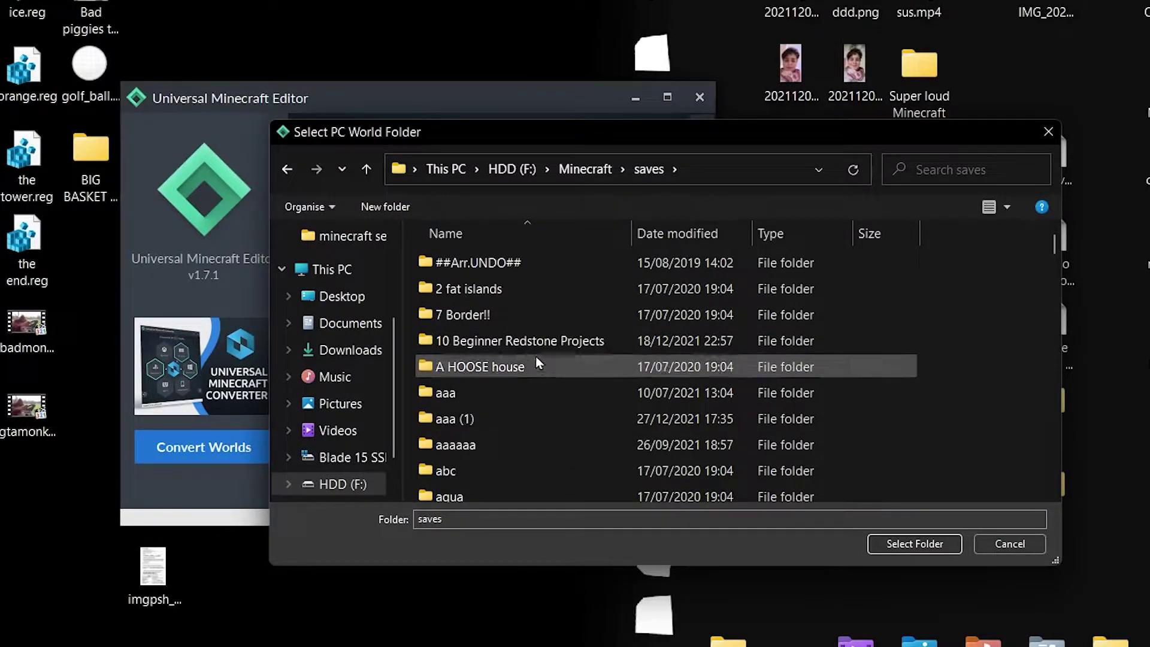
pyautogui.scroll(-4, 531, 363)
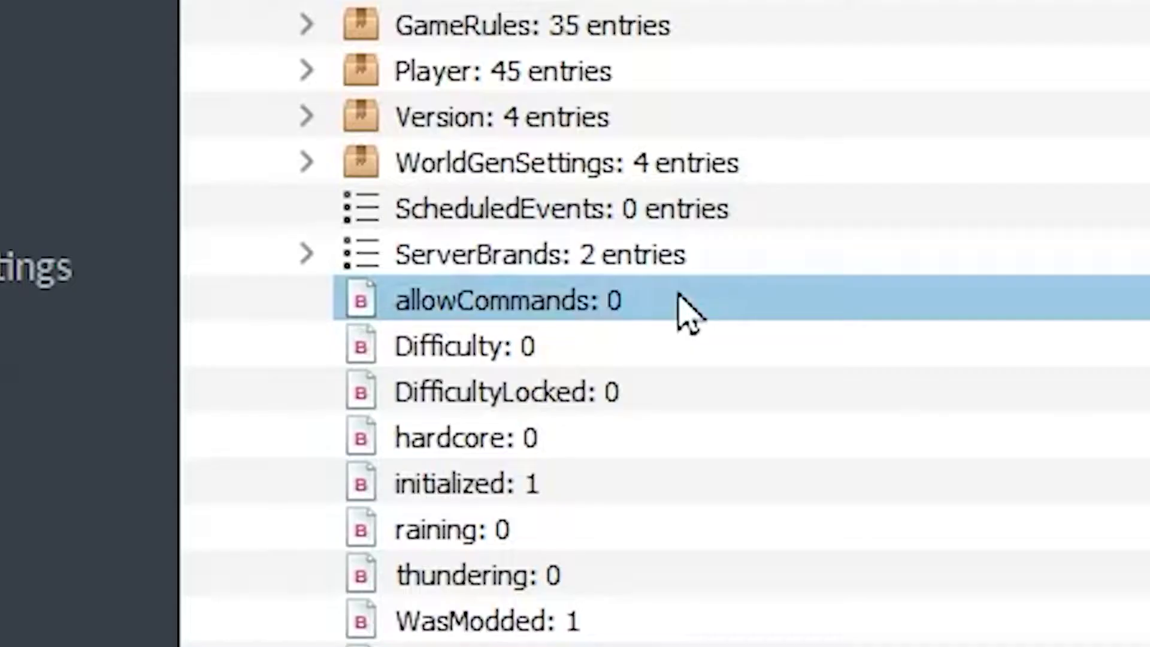
# - Change allowCommands from 0 to 1 in World Settings and Save All
pyautogui.doubleClick(610, 378)
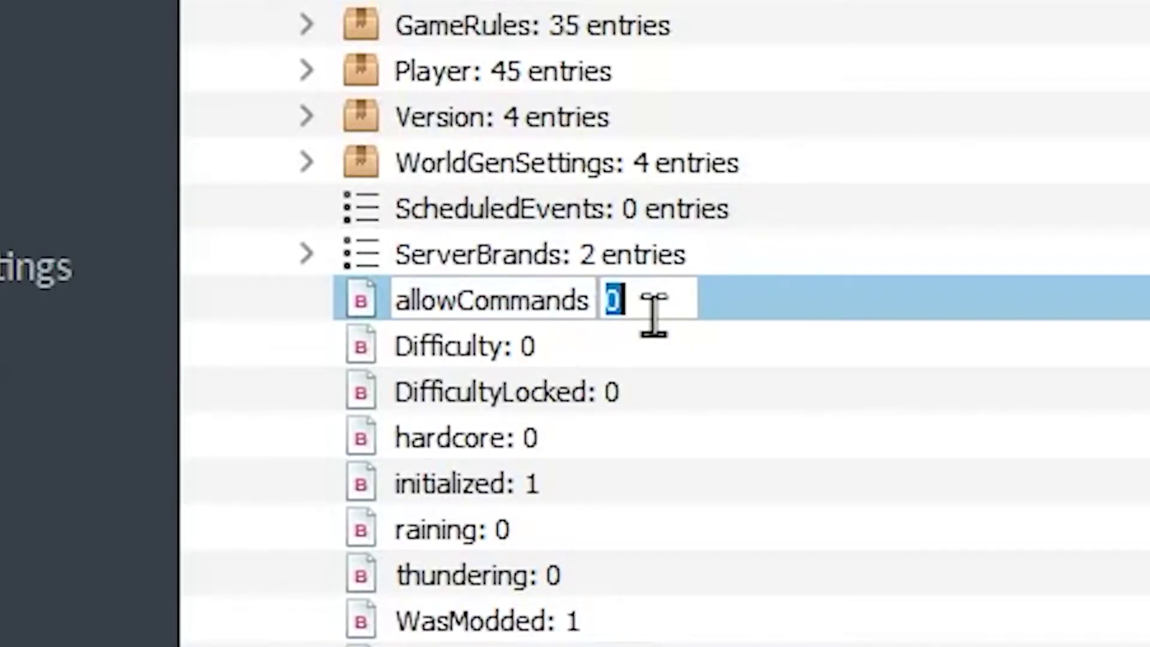
pyautogui.click(654, 304)
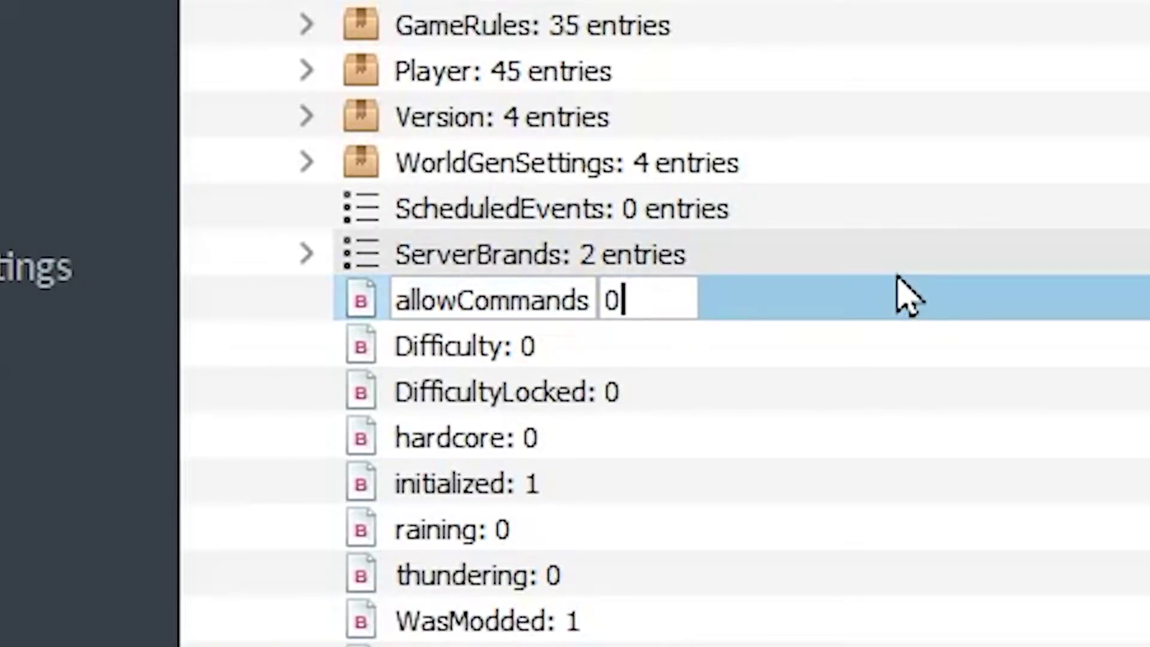
pyautogui.press('BackSpace')
pyautogui.write('1')
pyautogui.press('Return')
pyautogui.click(1065, 393)
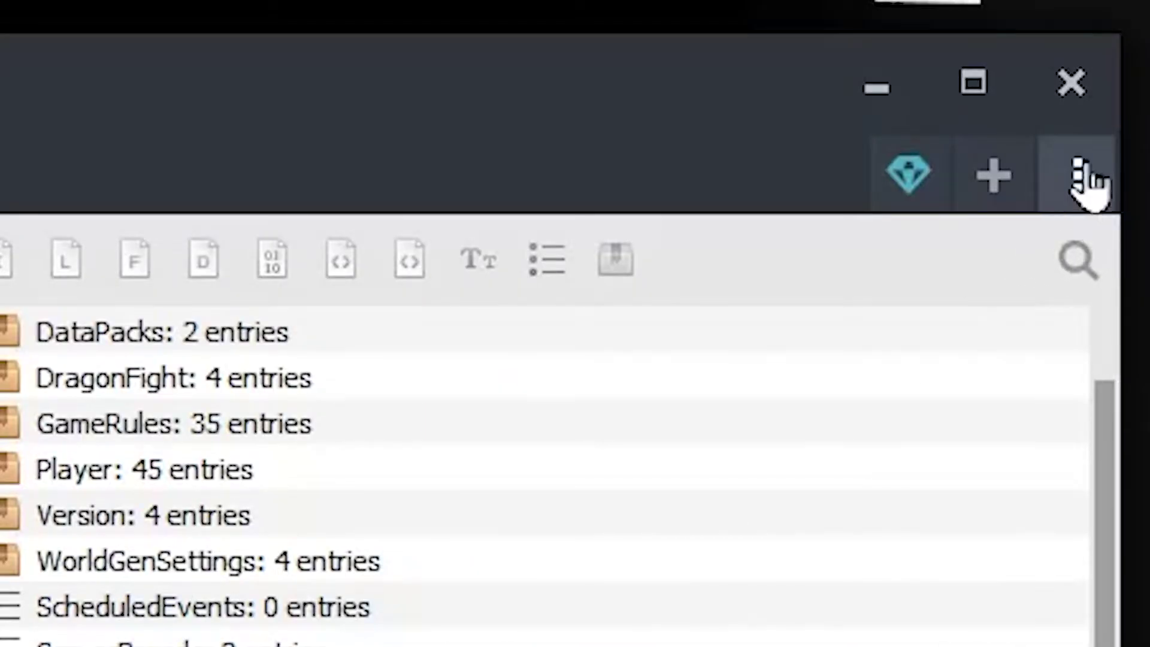
pyautogui.click(1078, 176)
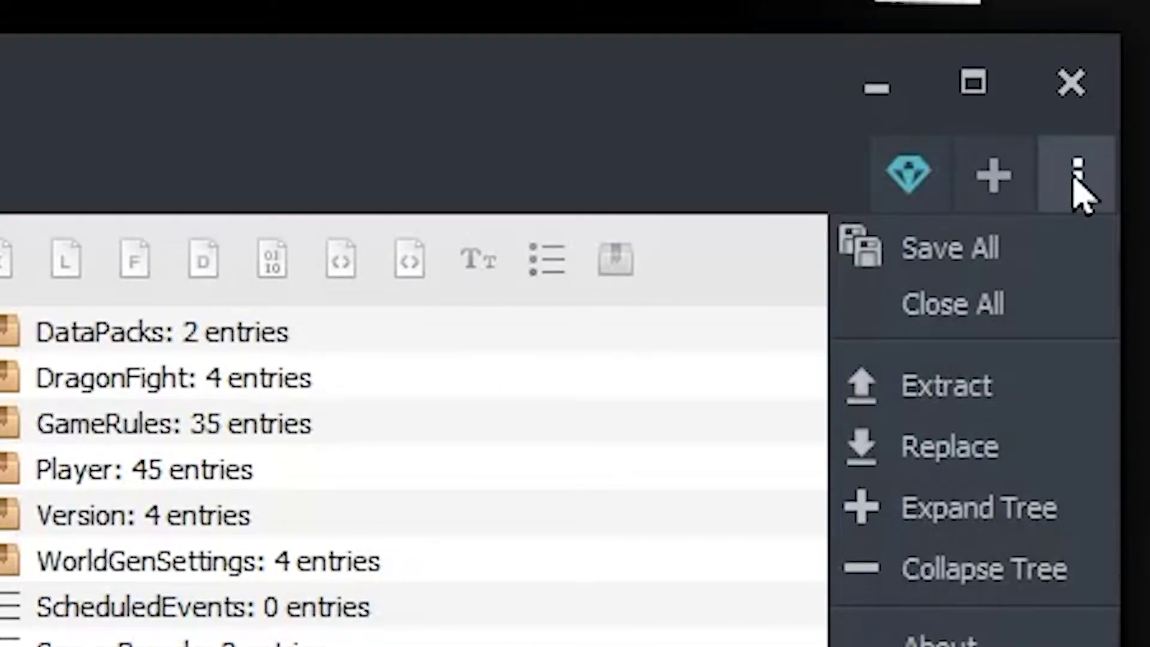
pyautogui.click(915, 256)
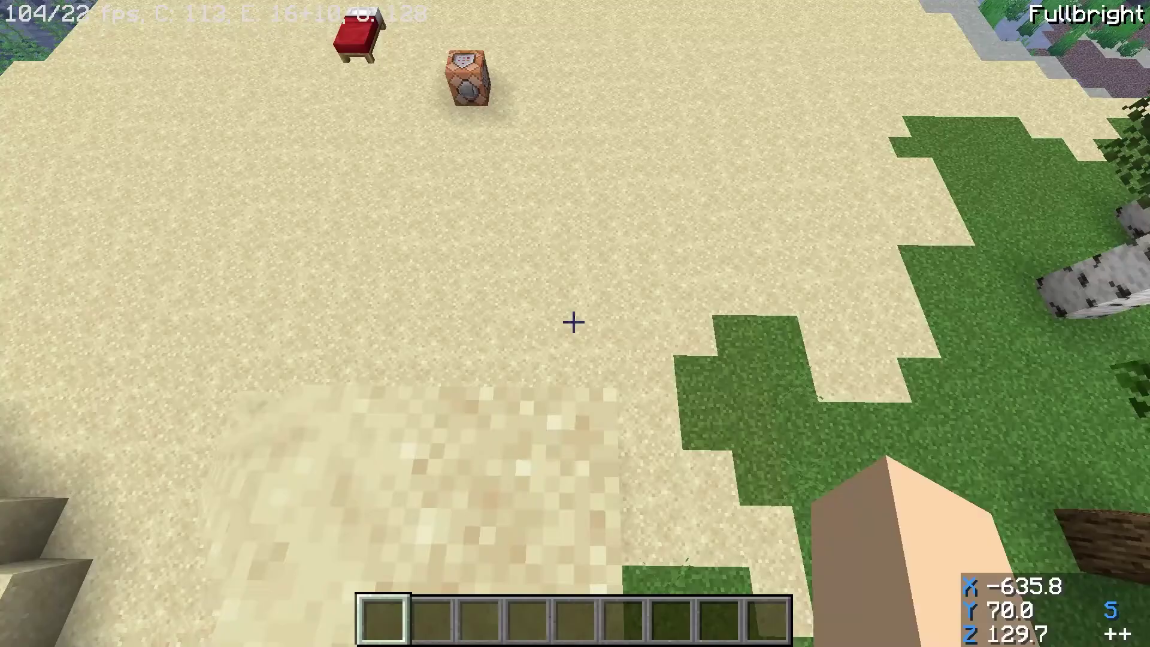
# - Run /kill in the non-LAN world, respawn, then bring up chat again
pyautogui.press('Escape')
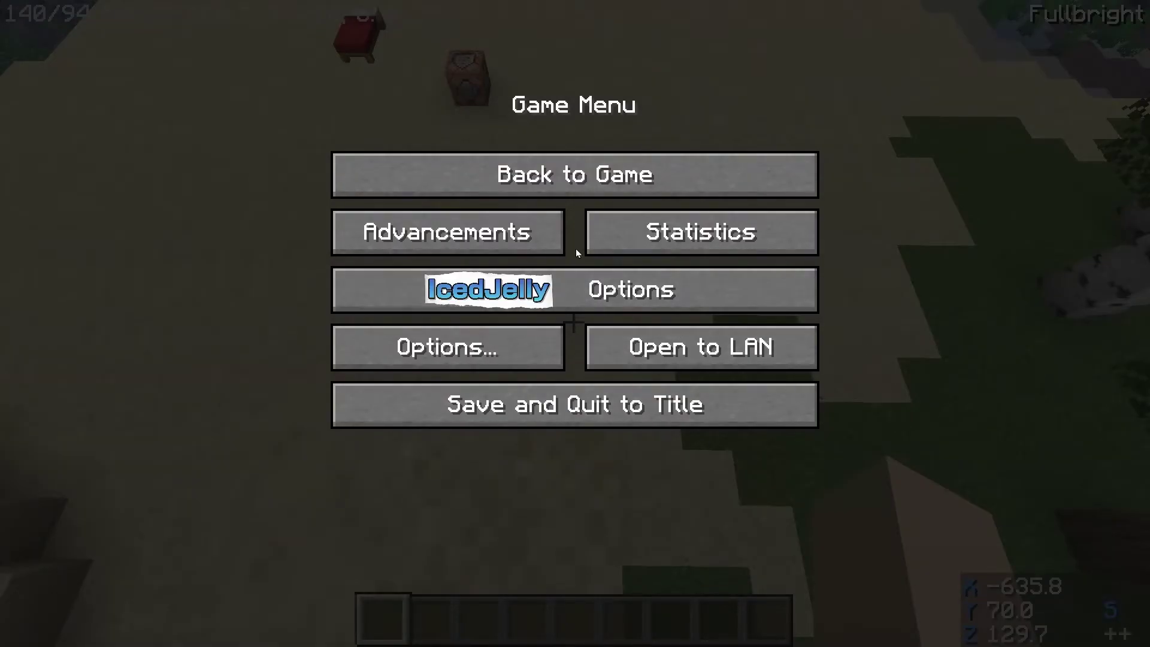
pyautogui.press('Escape')
pyautogui.write('/kill')
pyautogui.press('Return')
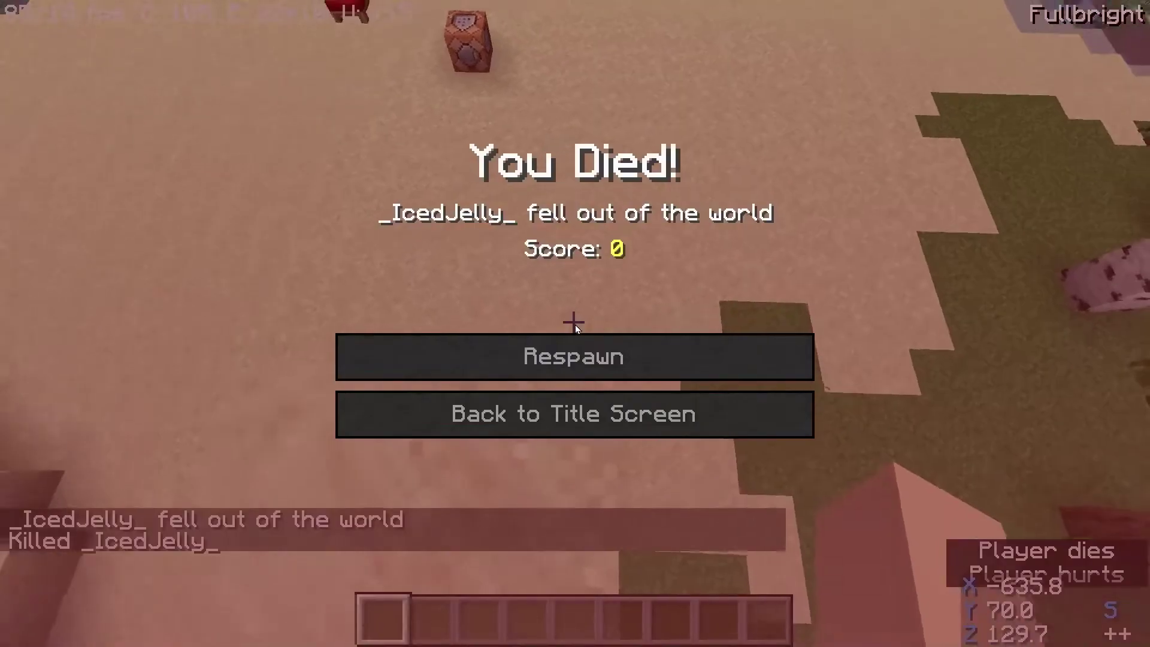
pyautogui.click(643, 356)
pyautogui.press('Escape')
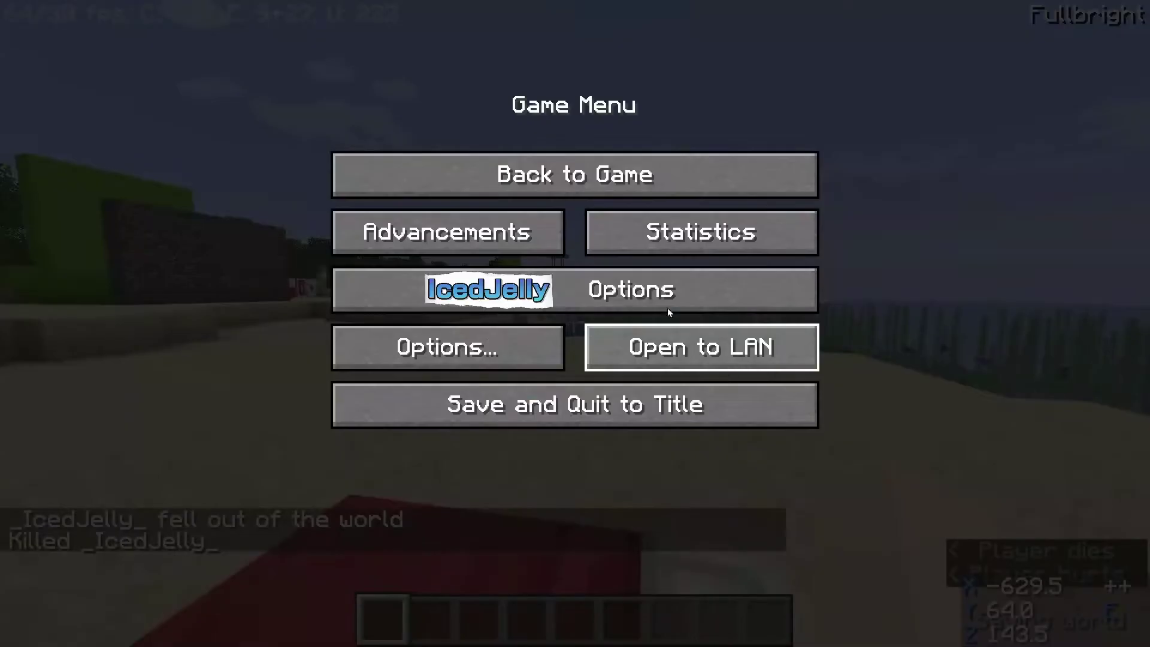
pyautogui.press('Escape')
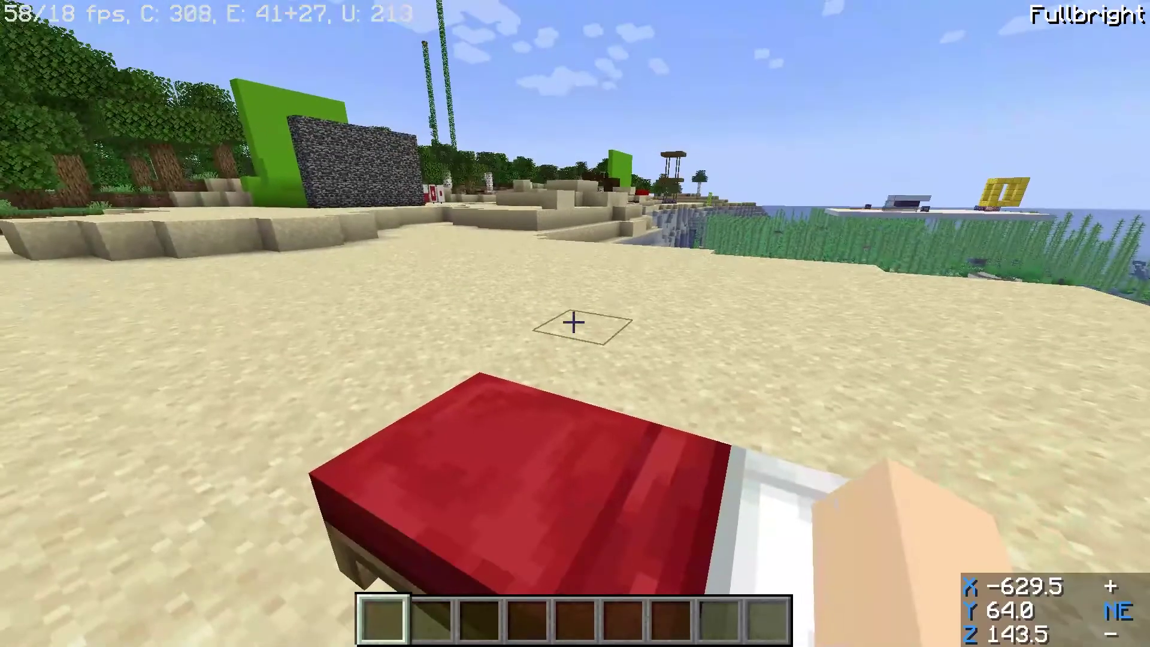